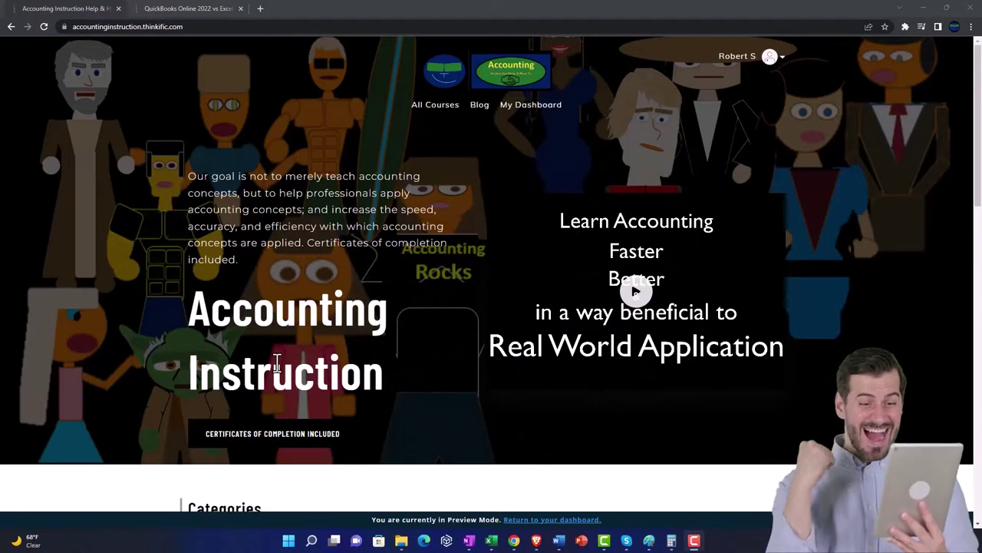
Look through the course categories and the OneNote - Getting Started 2022 section of the QuickBooks Online 2022 vs Excel course
scroll(135, 418, "down", 5)
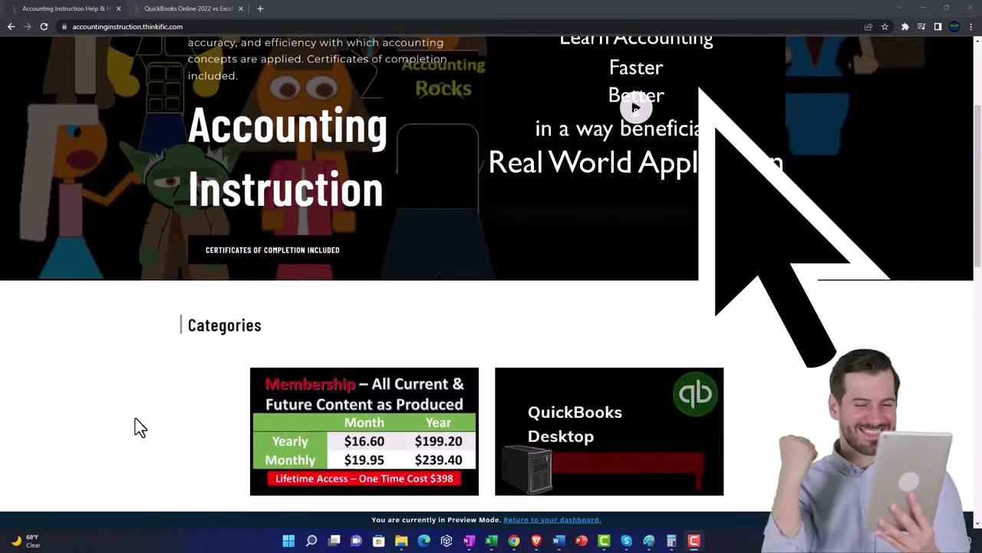
scroll(491, 307, "down", 2)
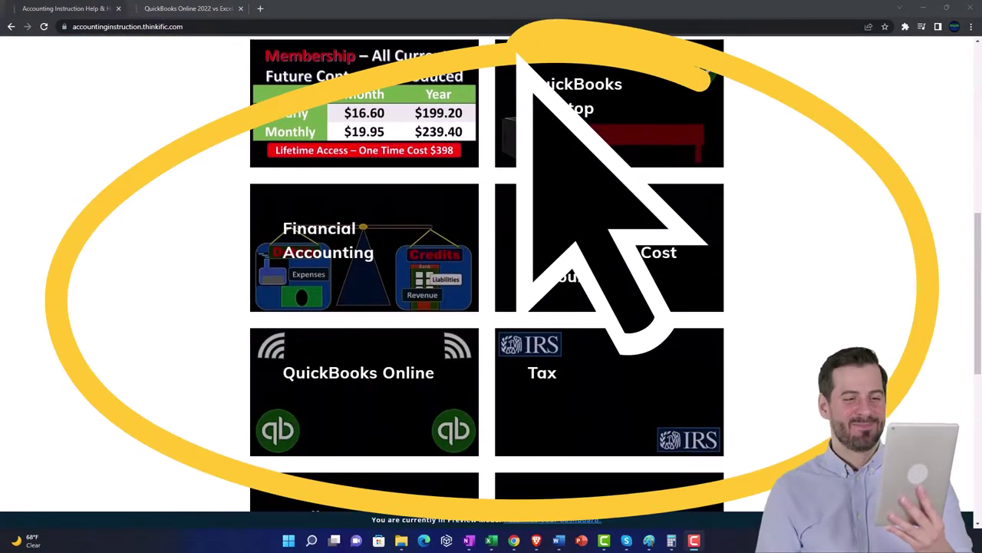
scroll(135, 417, "down", 5)
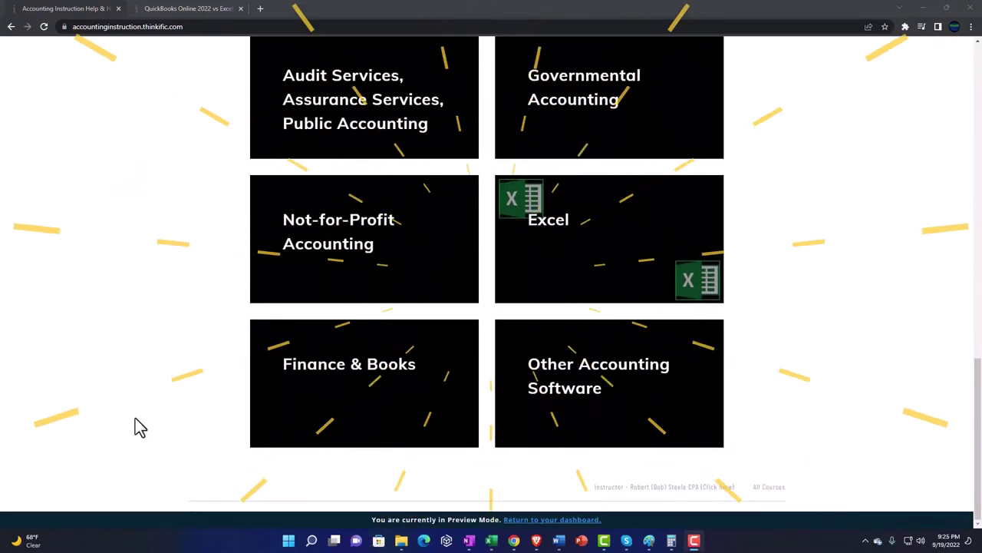
left_click(175, 8)
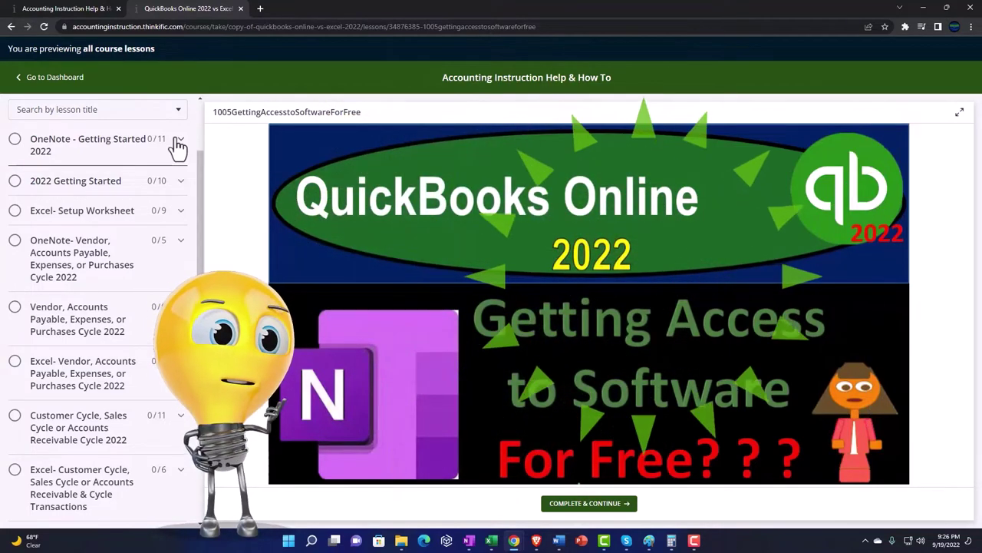
left_click(179, 143)
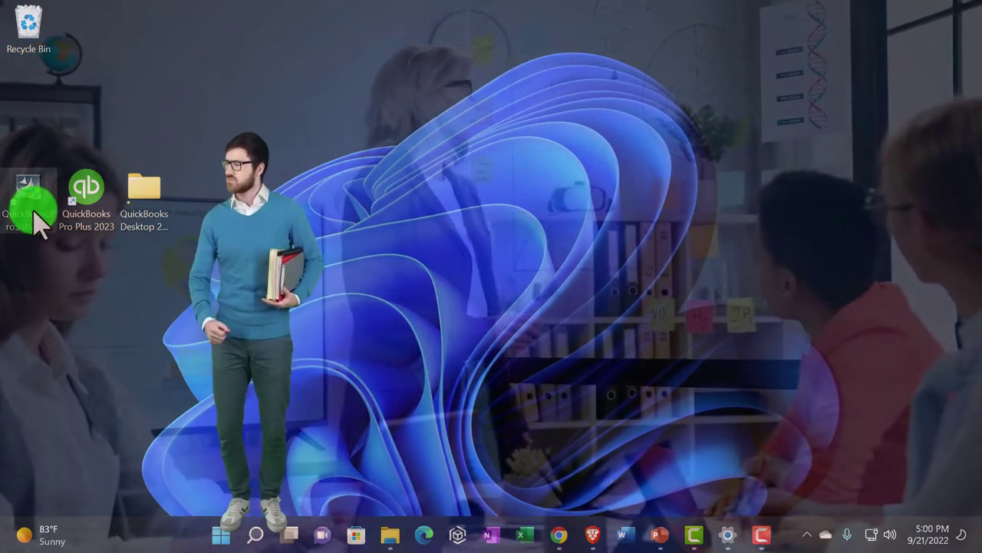
mouse_move(33, 210)
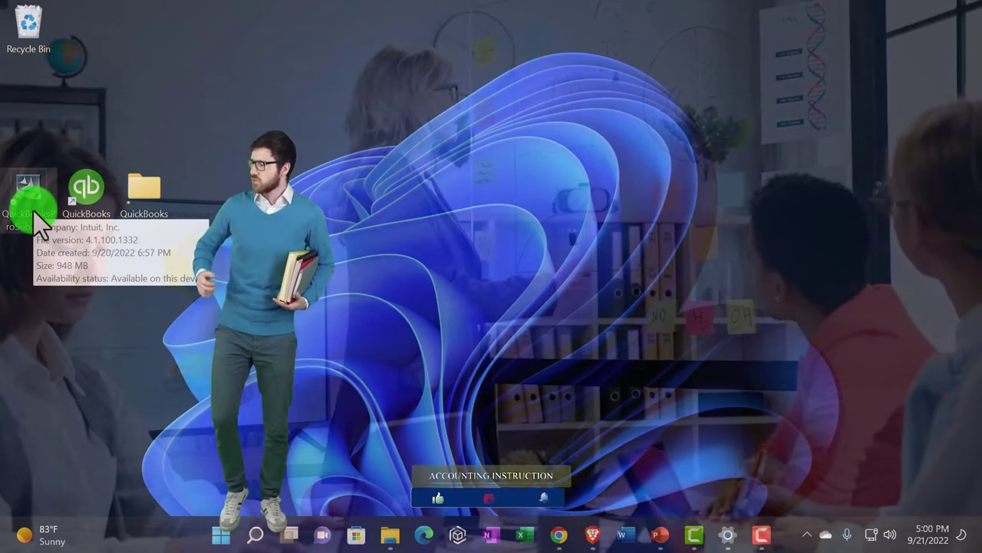
double_click(97, 198)
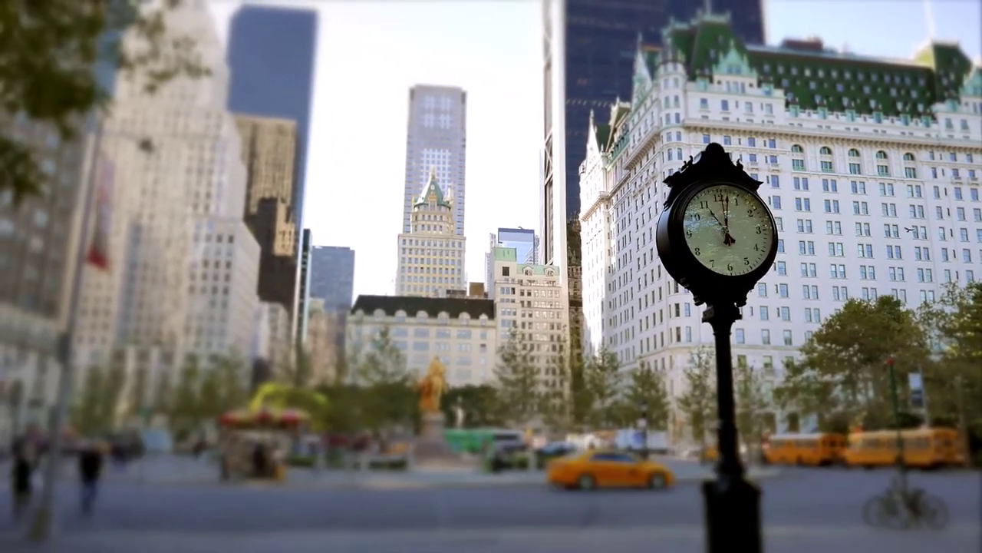
left_click(99, 208)
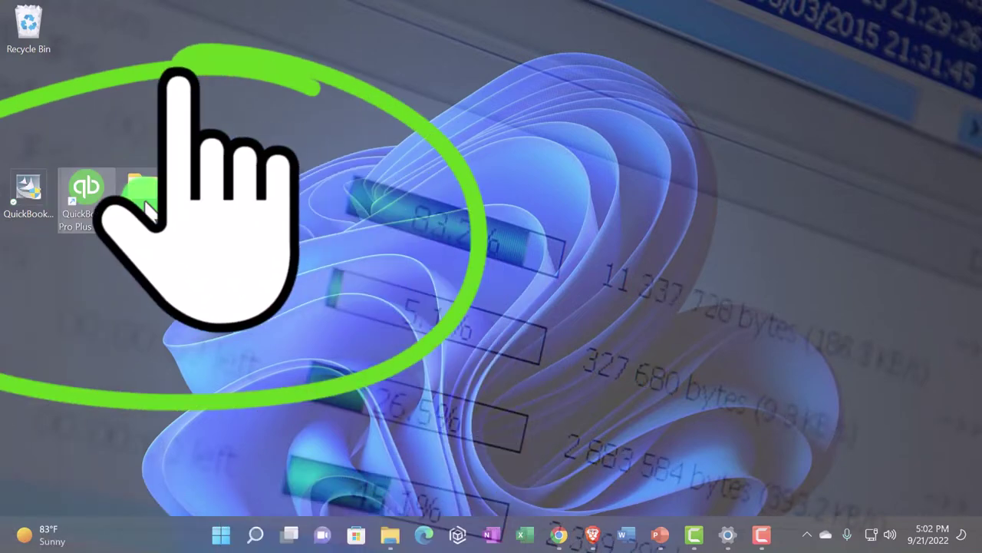
Open the desktop's QuickBooks Desktop 2023 folder at full size and examine its QB Data Files and QB Backup Files subfolders
double_click(146, 204)
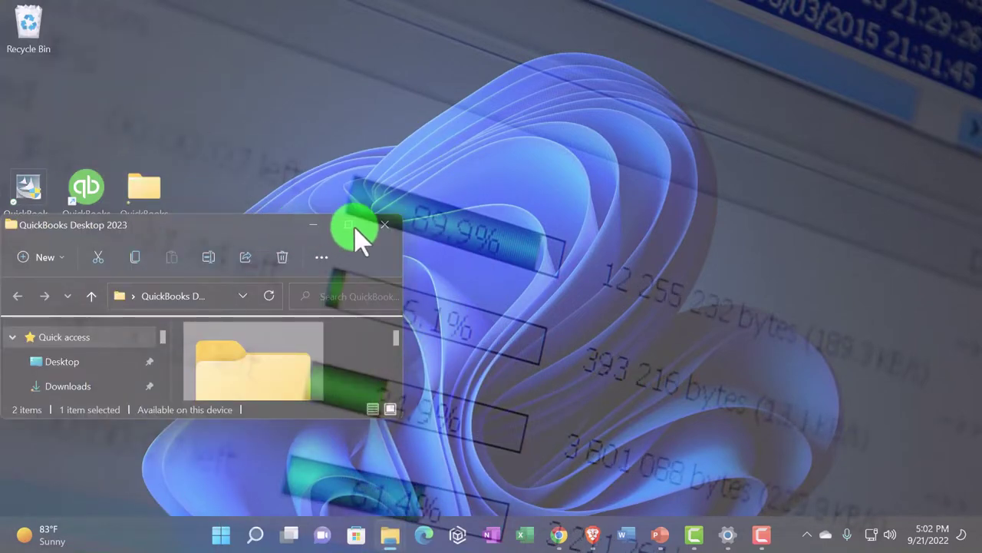
left_click(349, 224)
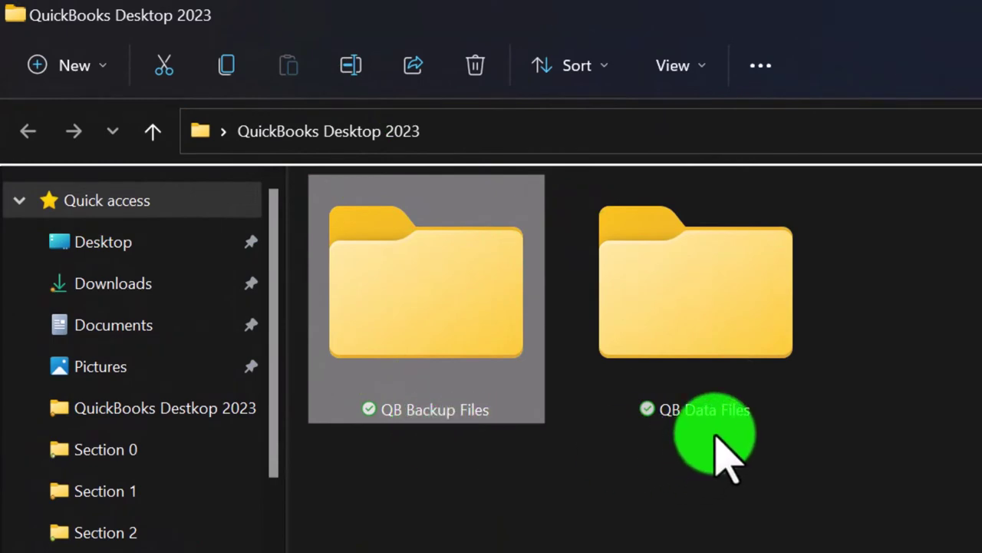
left_click(710, 411)
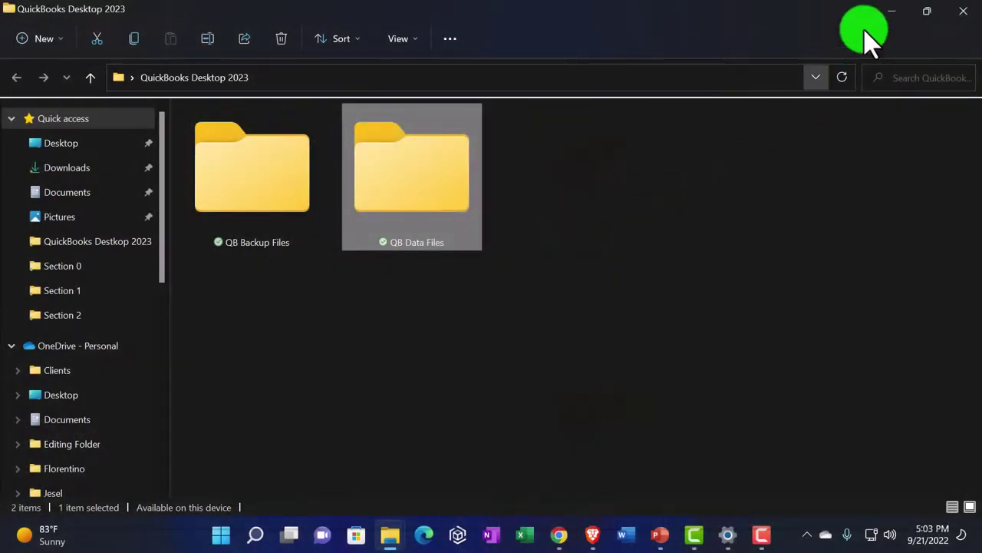
left_click(894, 11)
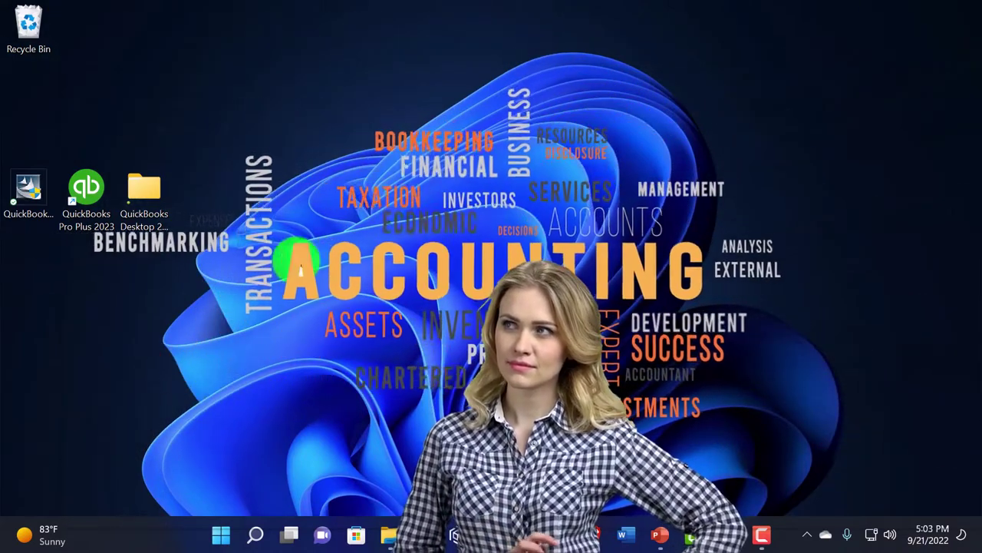
mouse_move(390, 531)
left_click(438, 453)
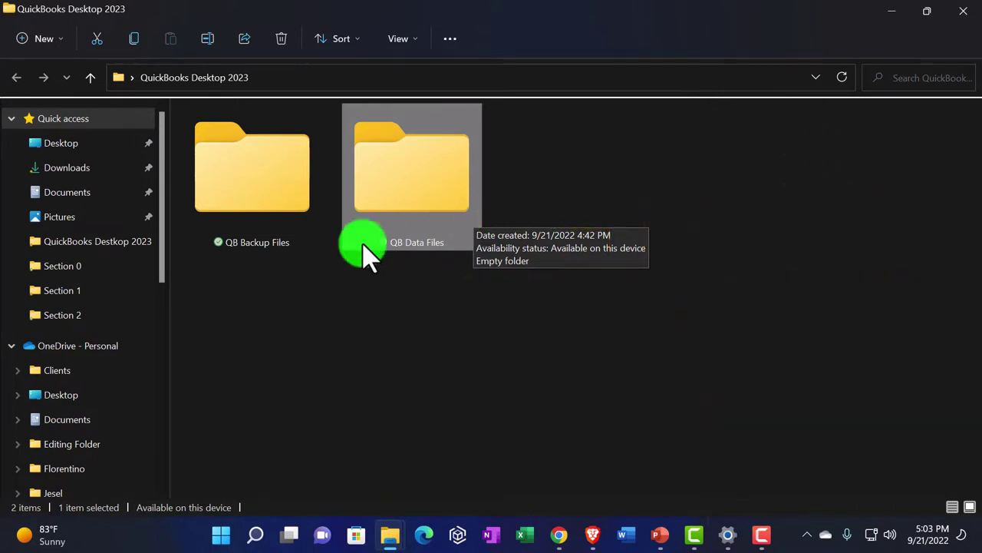
left_click(248, 230)
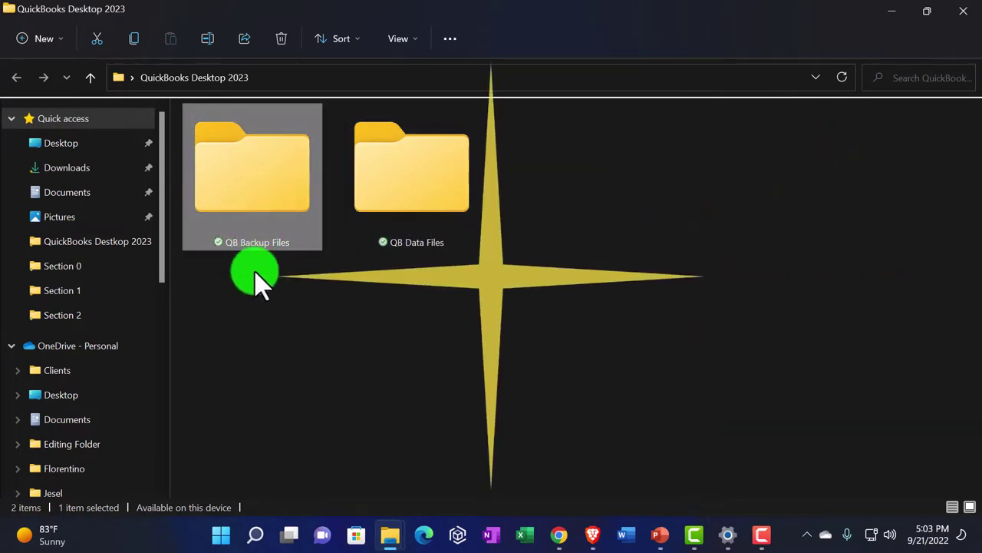
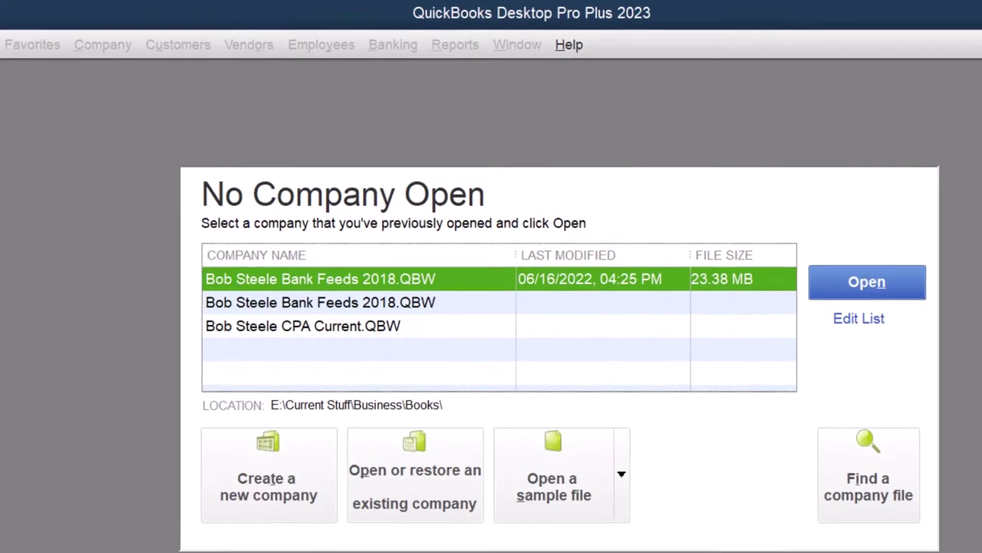
left_click(23, 47)
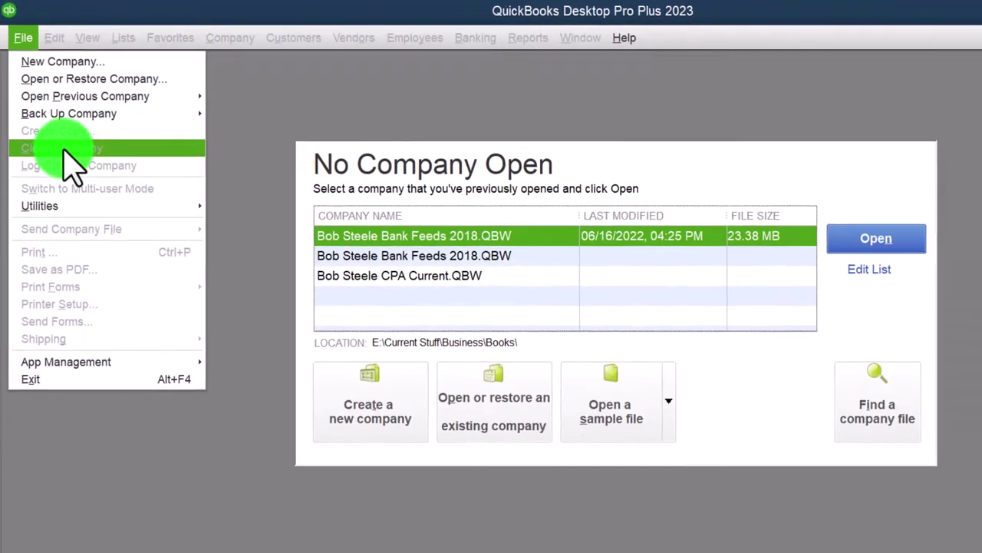
left_click(270, 255)
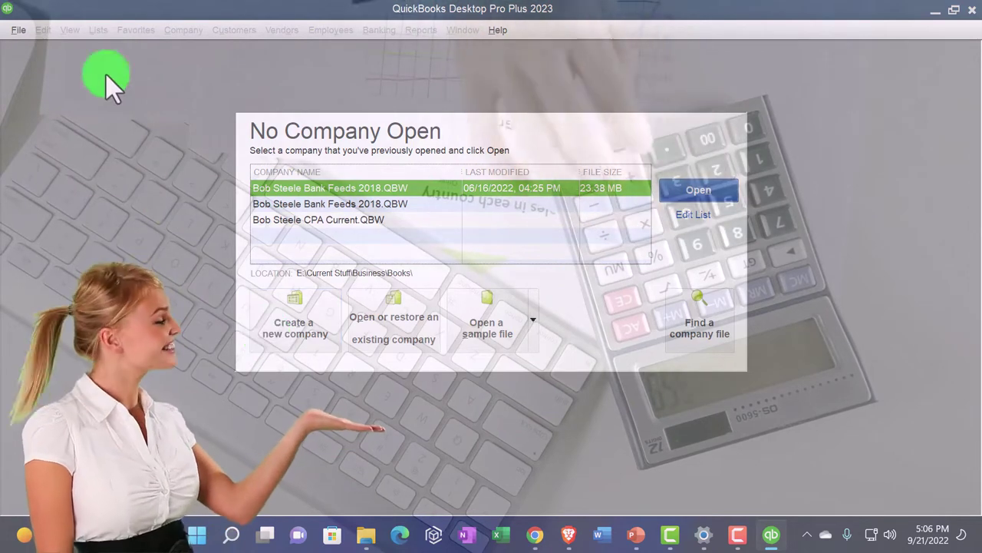
left_click(17, 30)
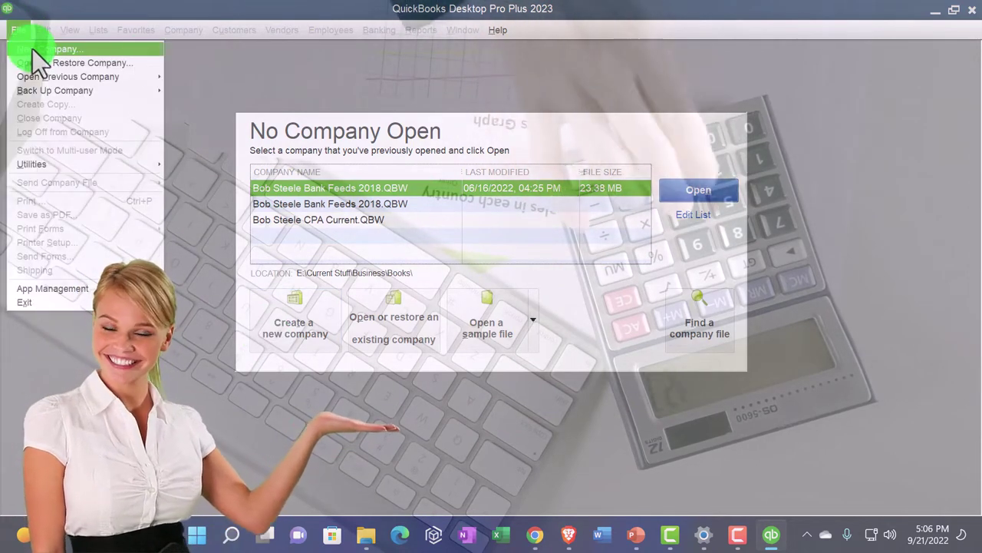
left_click(223, 59)
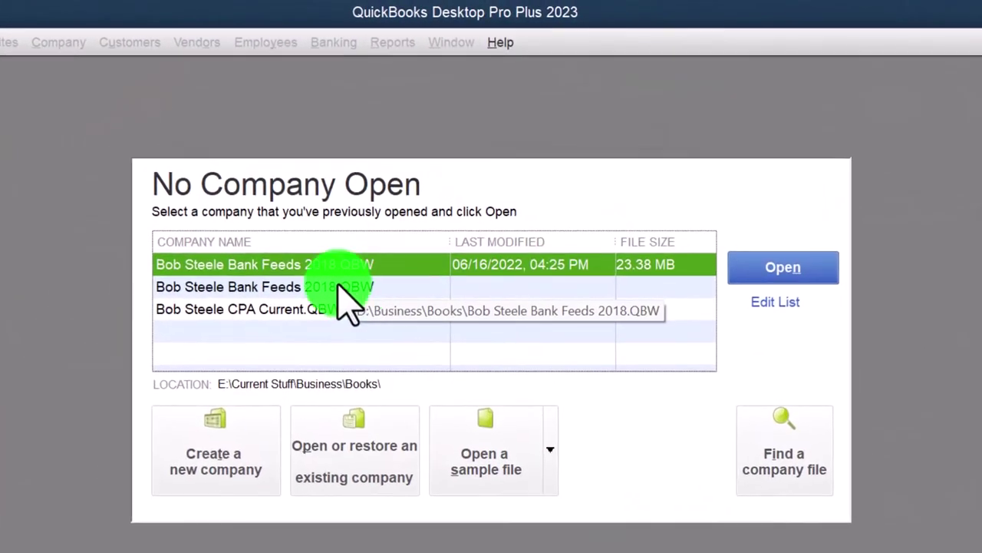
left_click(16, 37)
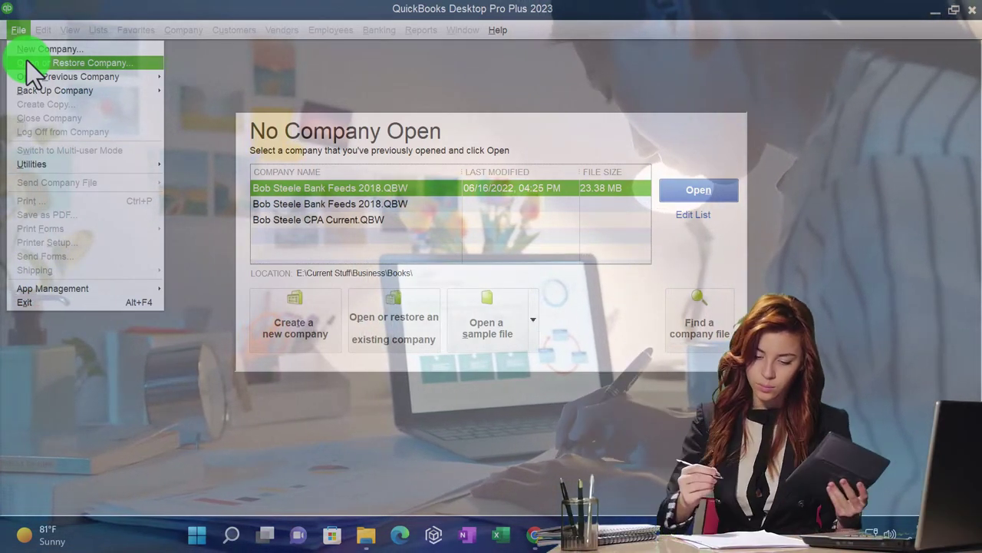
left_click(248, 84)
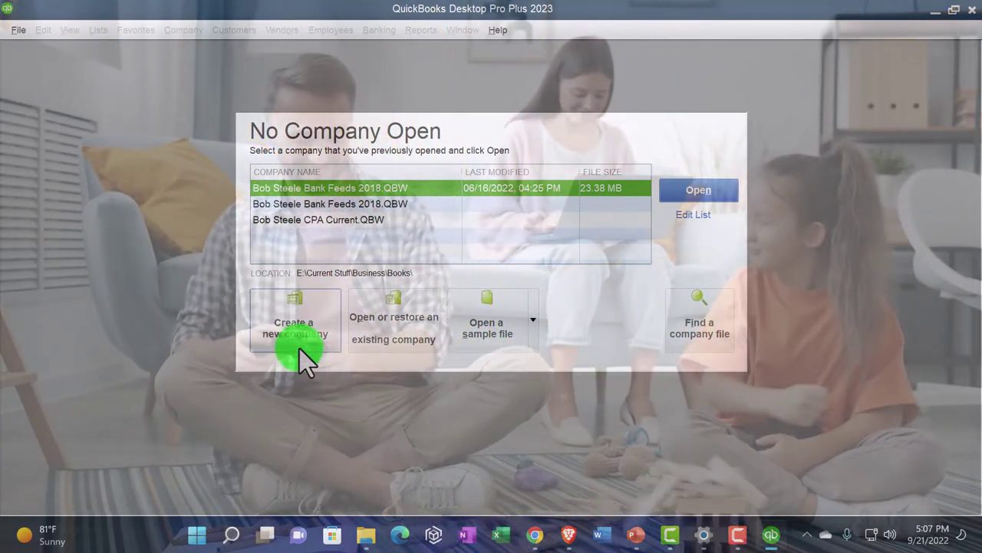
Choose the sample product-based business as the sample file to open and agree to download it
left_click(533, 320)
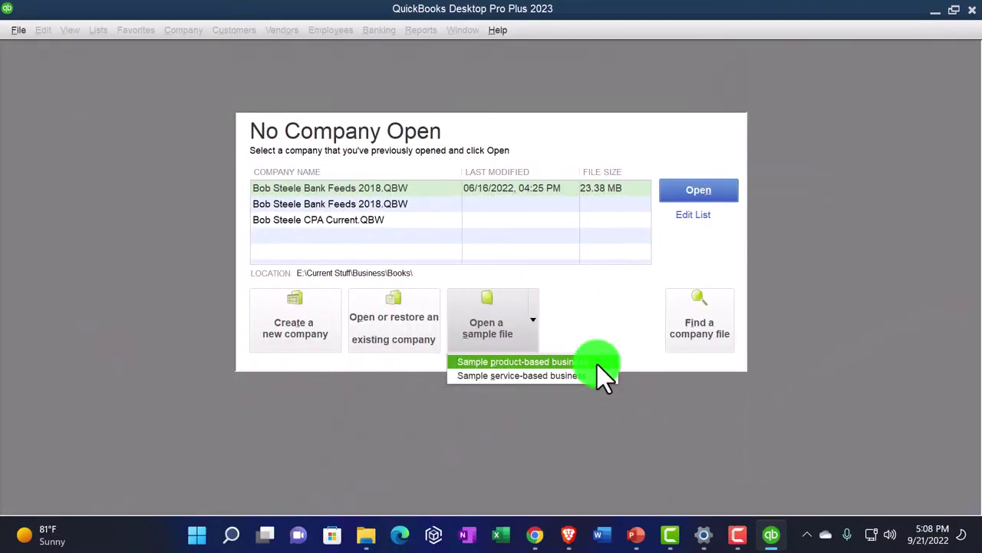
left_click(597, 362)
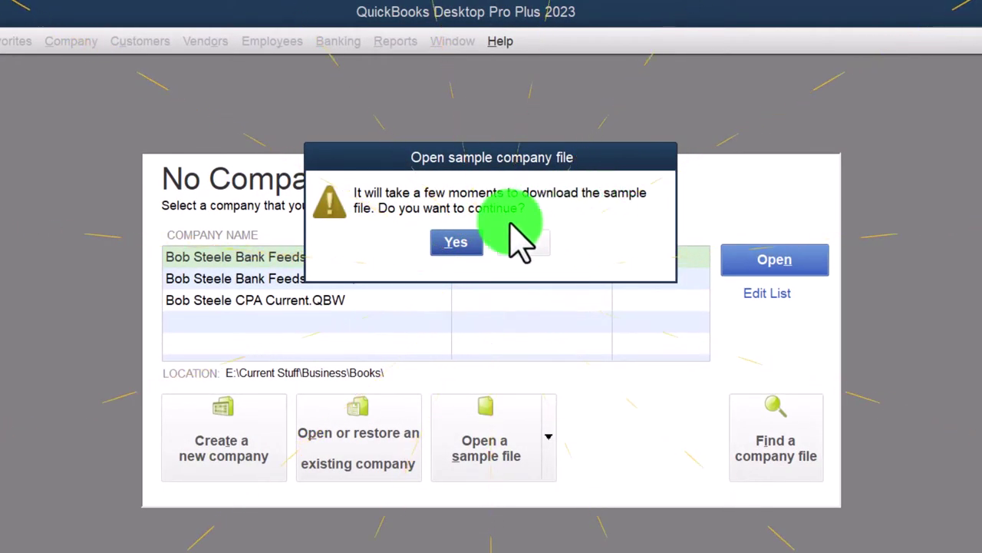
left_click(459, 254)
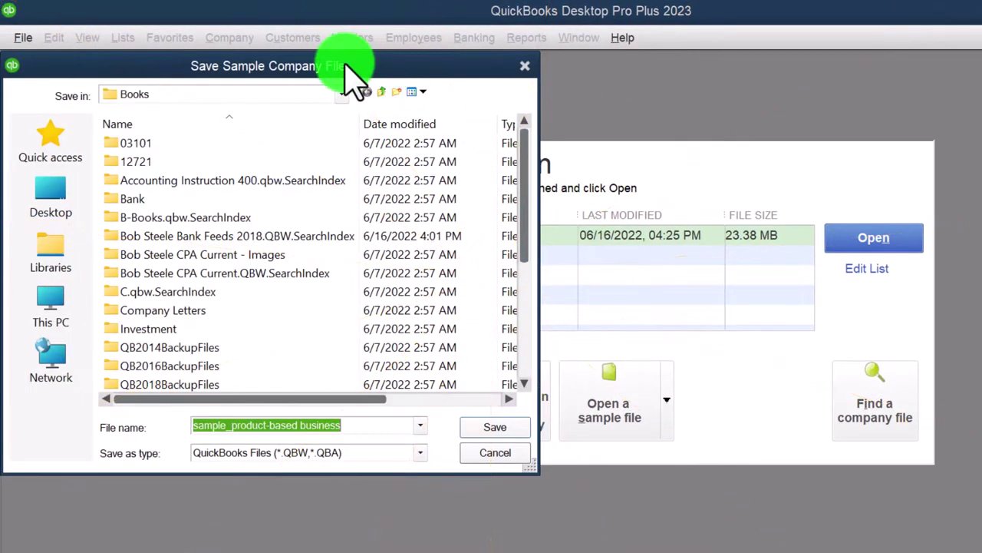
Save the sample company file as sample_product-based business in the QB Data Files folder inside the desktop's QuickBooks Desktop 2023 folder
left_click_drag(351, 66, 733, 81)
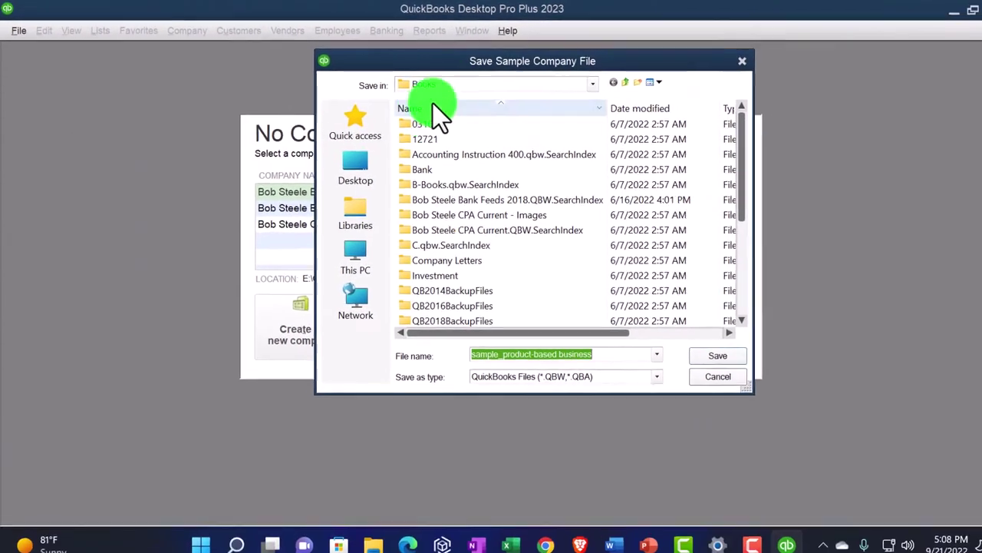
left_click(436, 206)
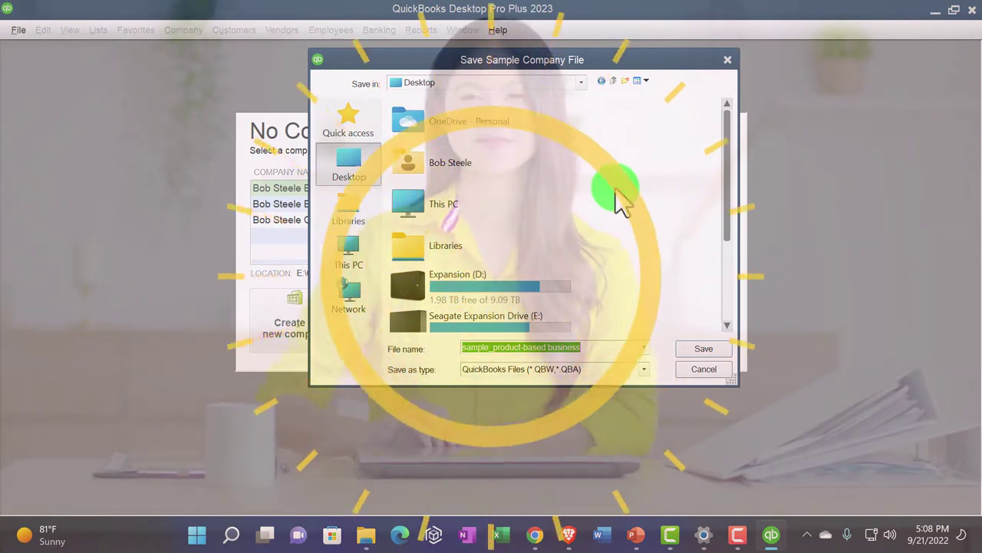
scroll(616, 188, "down", 2)
scroll(615, 189, "up", 2)
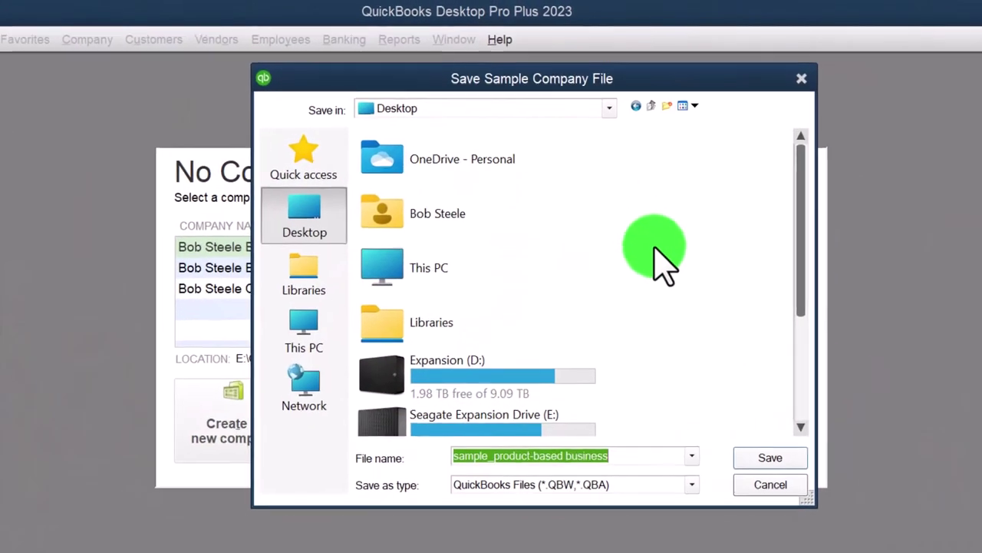
scroll(616, 191, "down", 3)
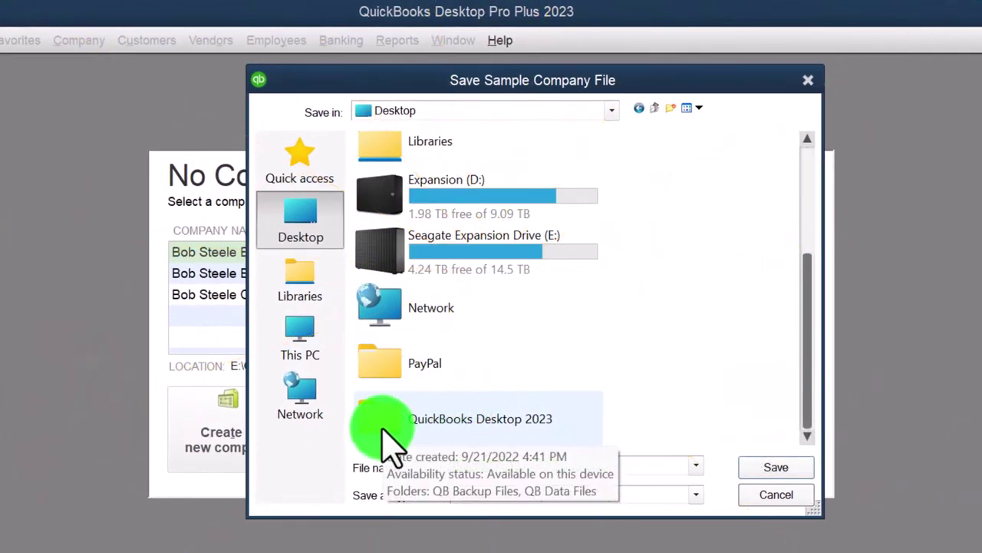
double_click(384, 428)
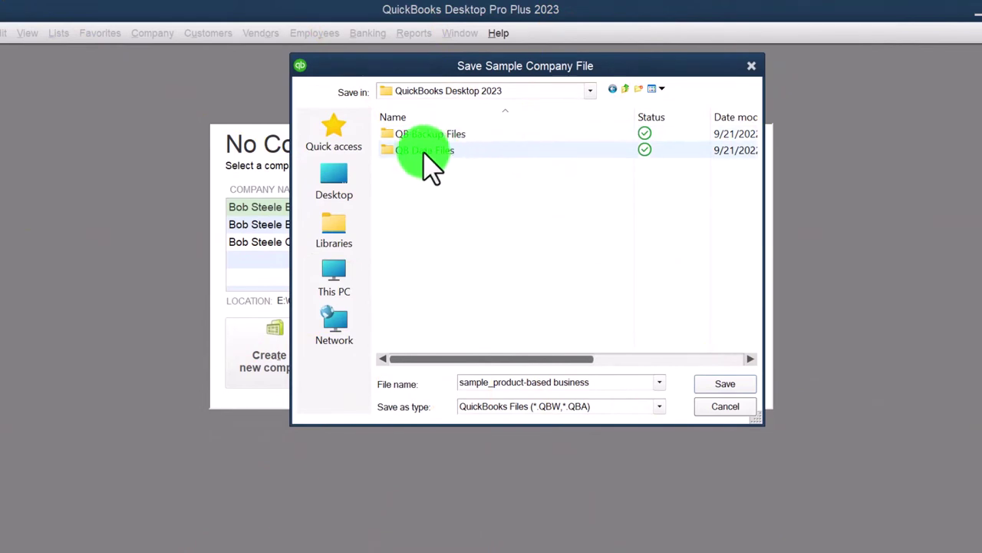
double_click(423, 157)
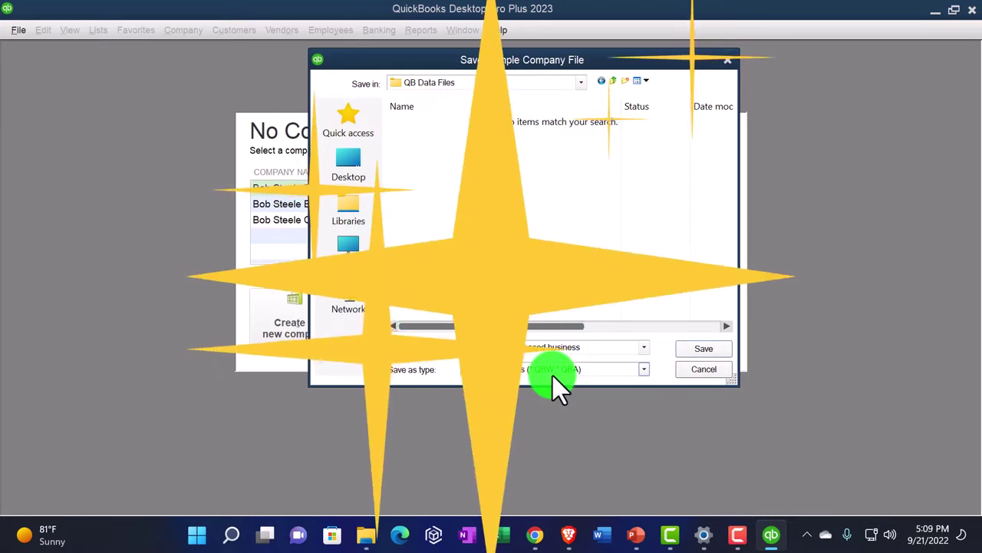
left_click(693, 347)
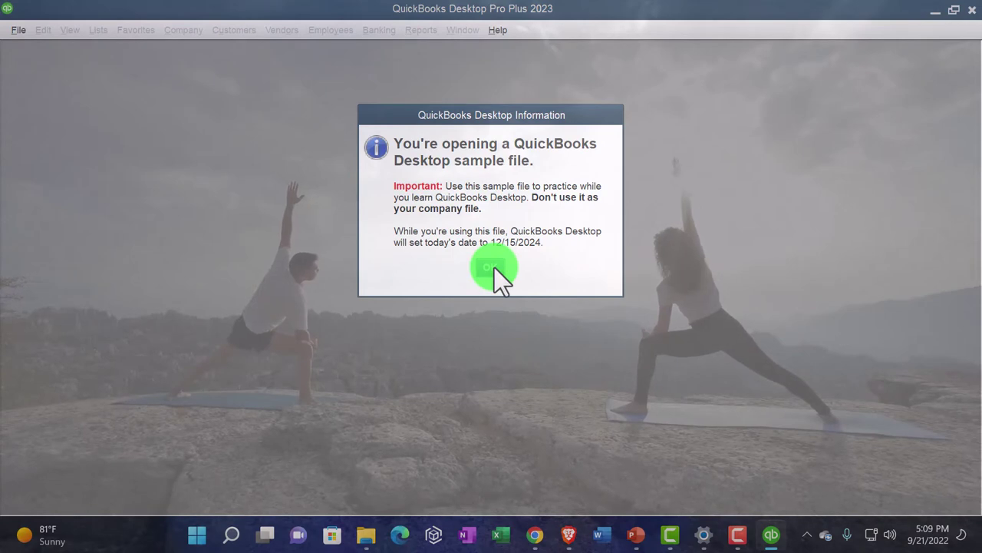
Dismiss the sample file notice, usage study, vehicle mileage and Discovery Hub pop-ups without copying the mileage data
left_click(491, 267)
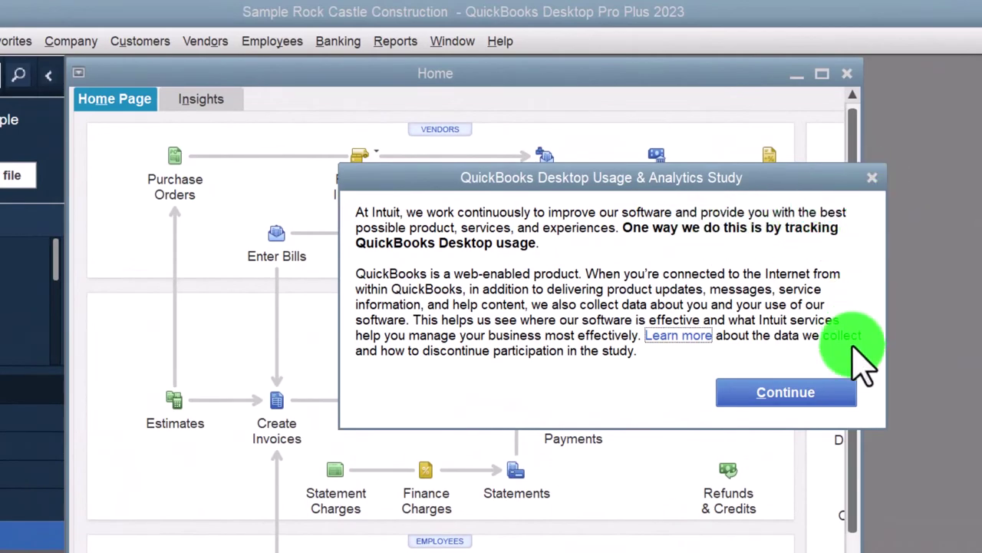
left_click(831, 389)
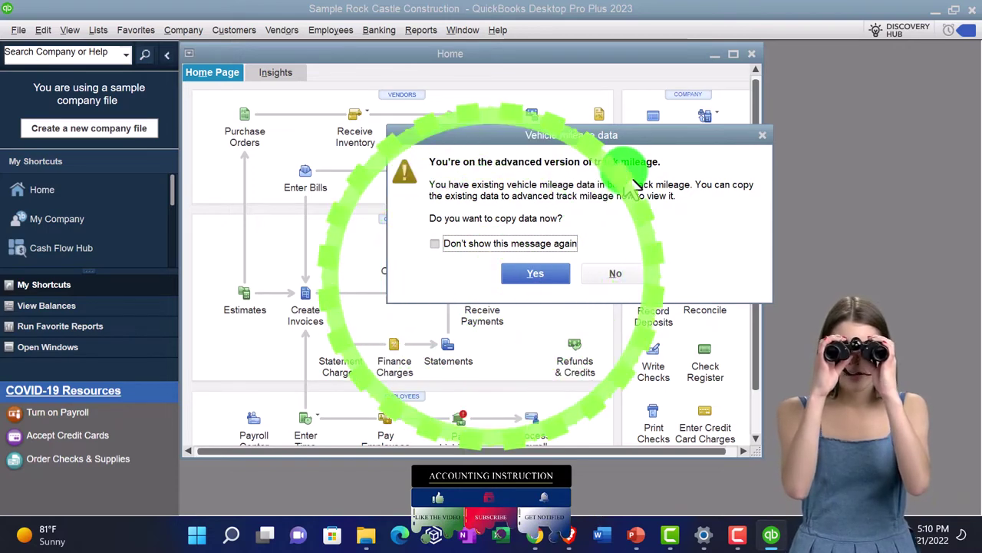
left_click(765, 136)
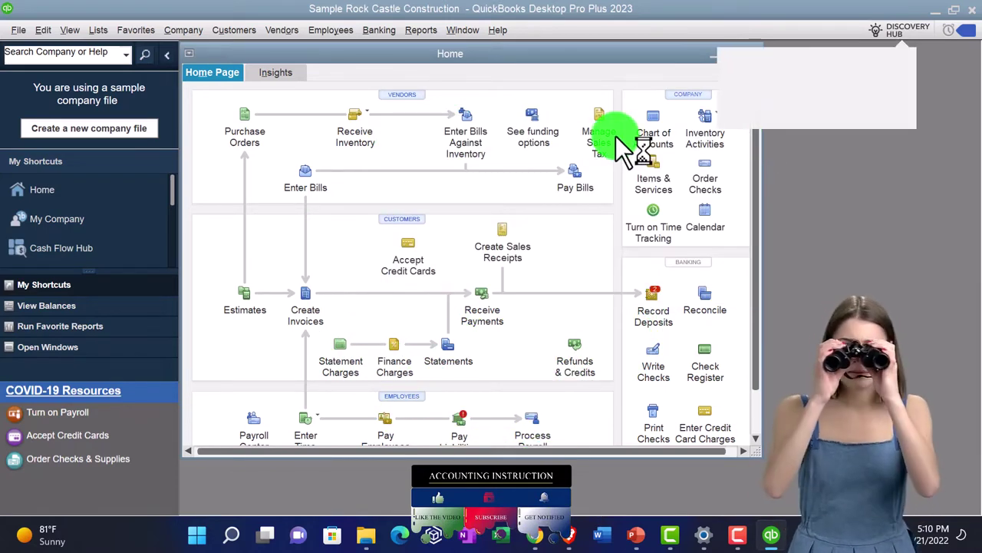
left_click(907, 68)
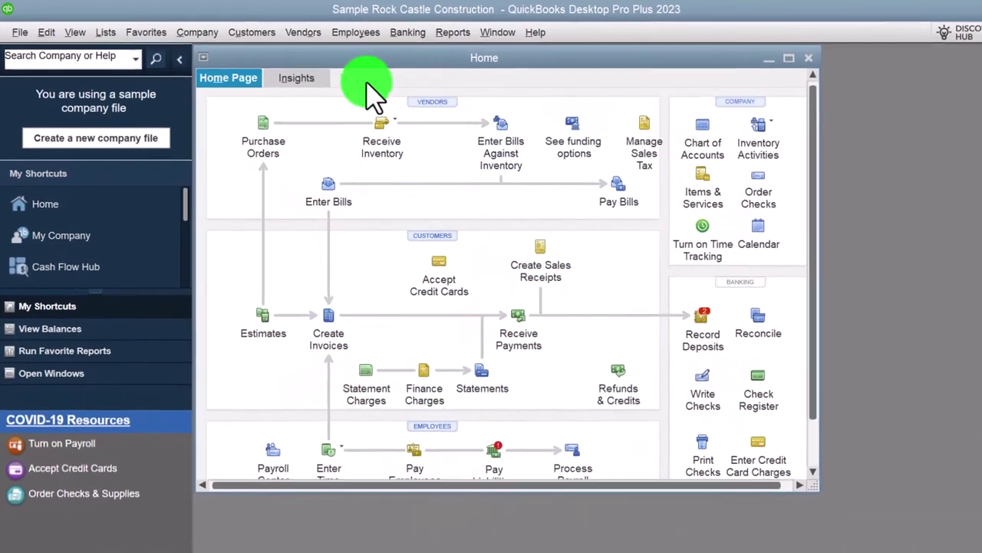
Open the sample company's Profit & Loss report from the Company & Financial reports
left_click(420, 31)
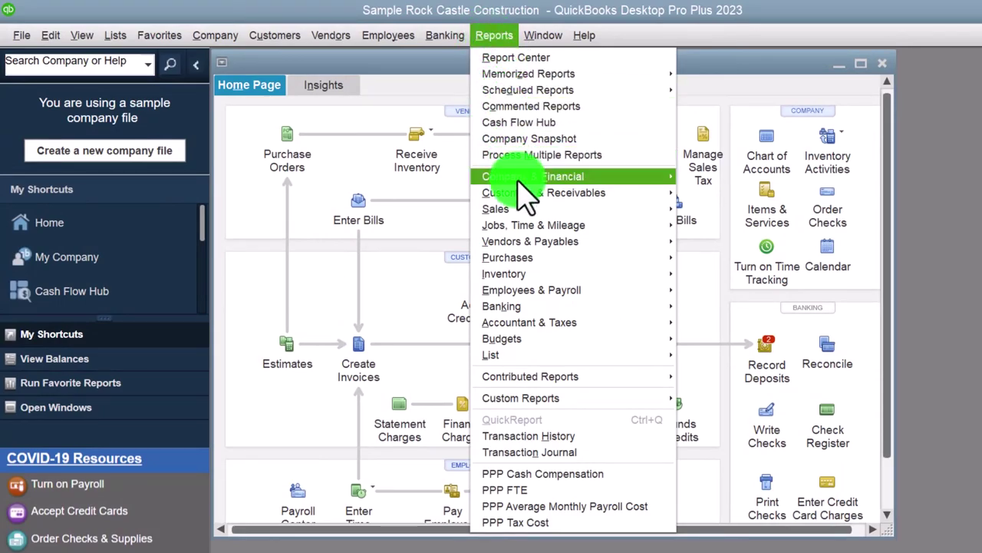
mouse_move(537, 177)
left_click(704, 185)
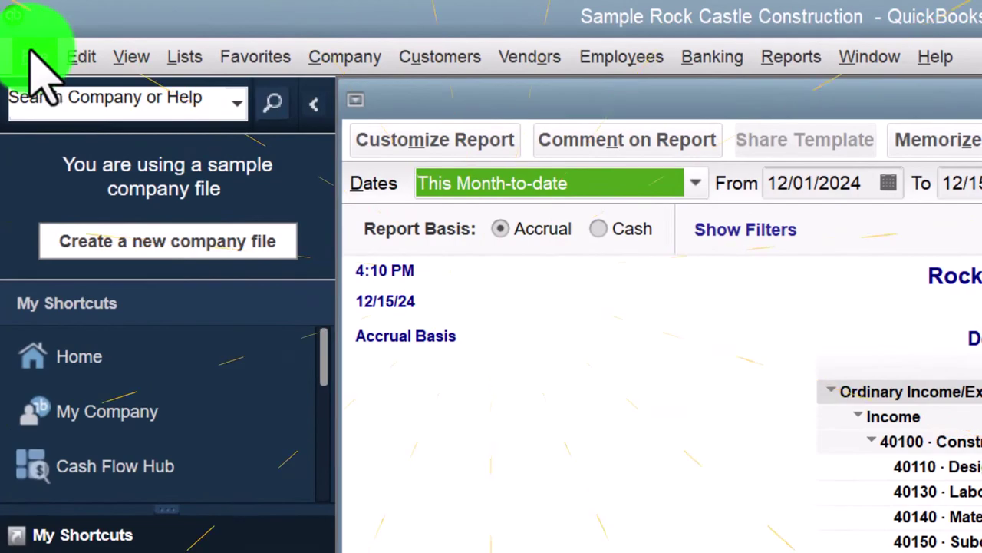
Close the sample company file and exit QuickBooks Desktop
left_click(40, 57)
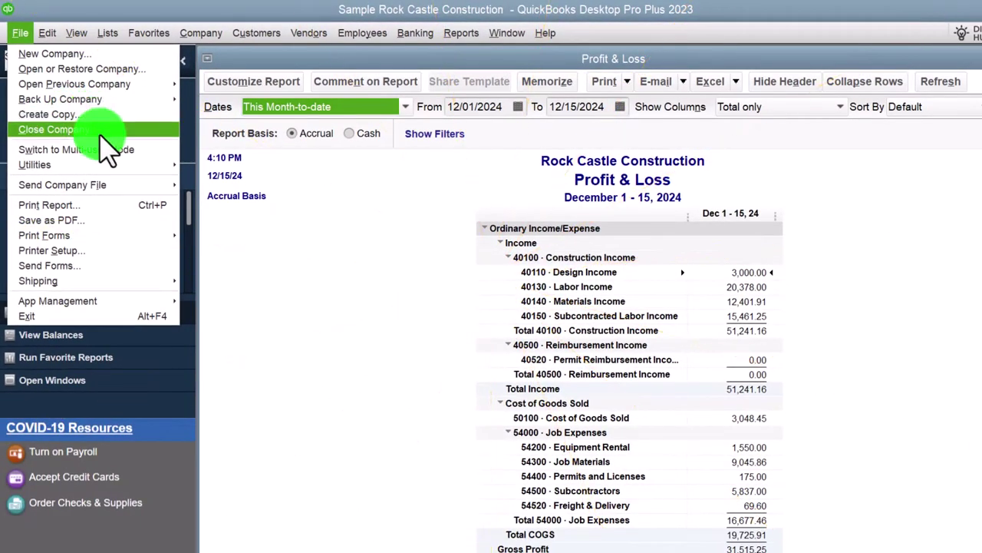
left_click(101, 132)
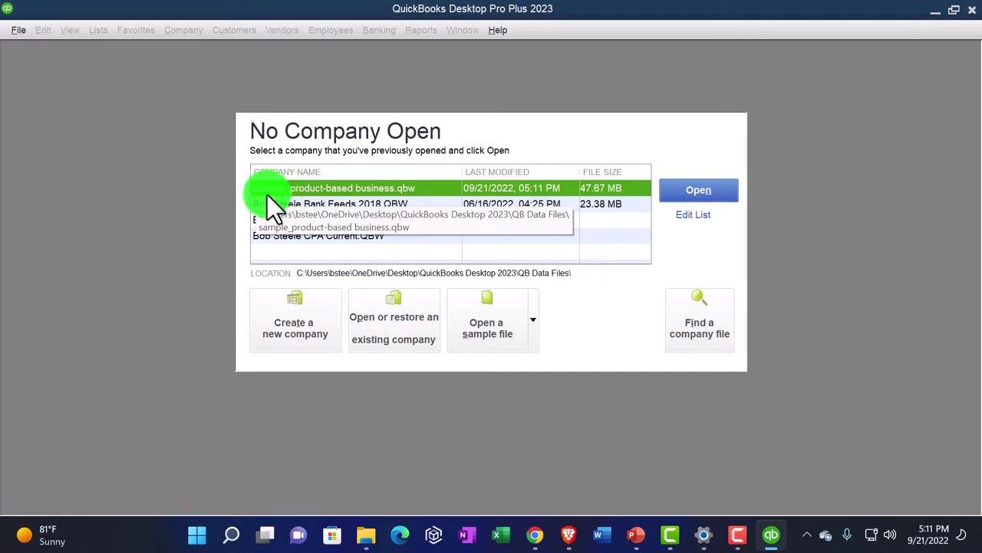
left_click(969, 12)
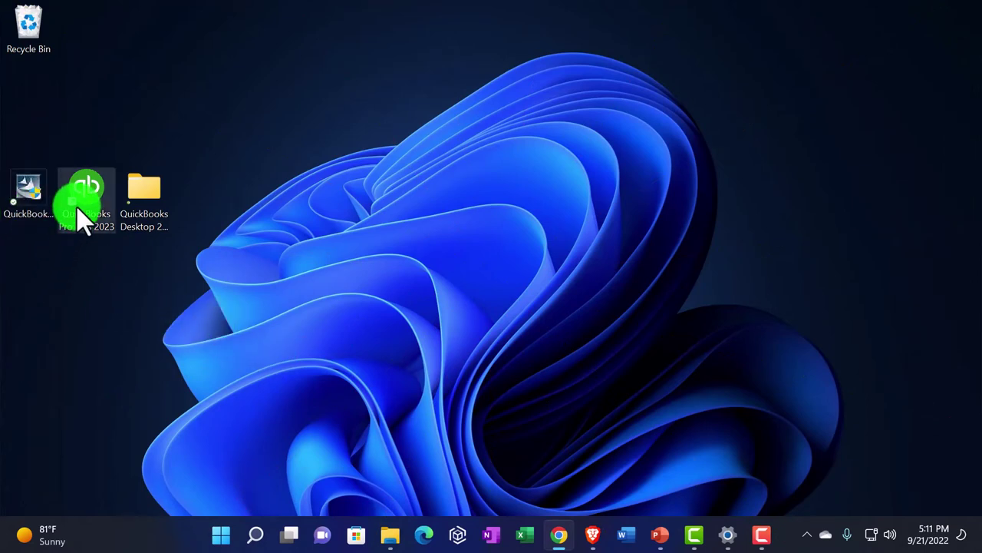
Open QB Data Files inside the desktop's QuickBooks Desktop 2023 folder at full size and show its contents as extra large icons
double_click(134, 201)
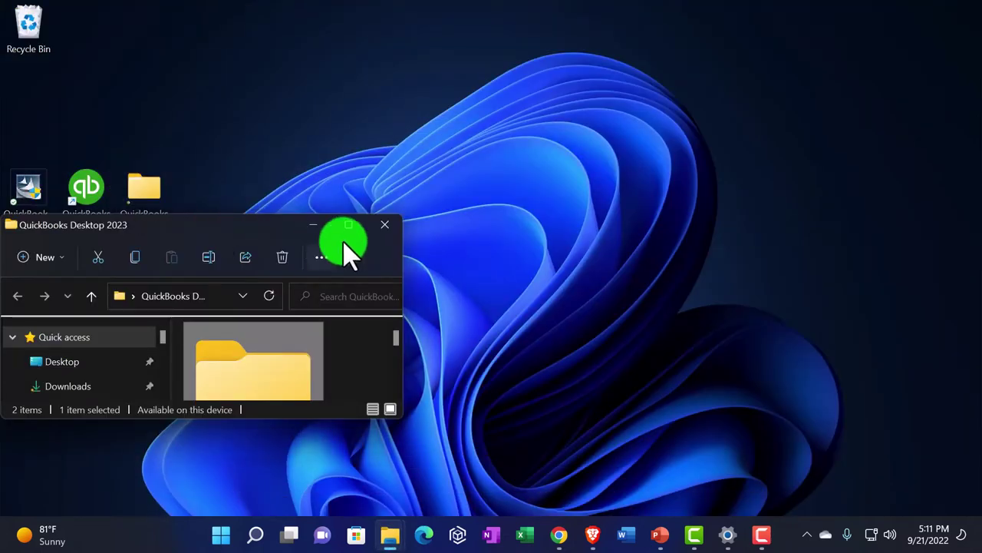
left_click(349, 225)
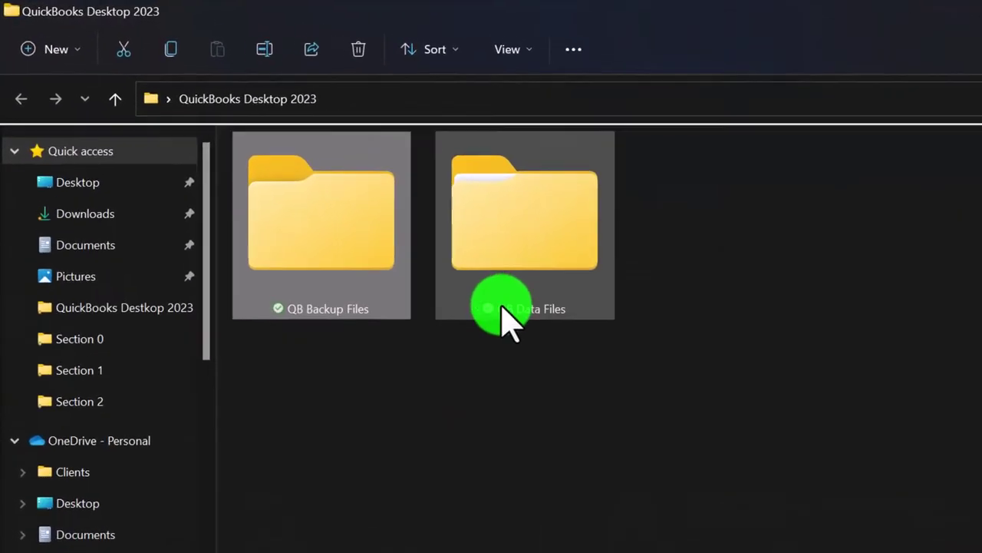
double_click(589, 284)
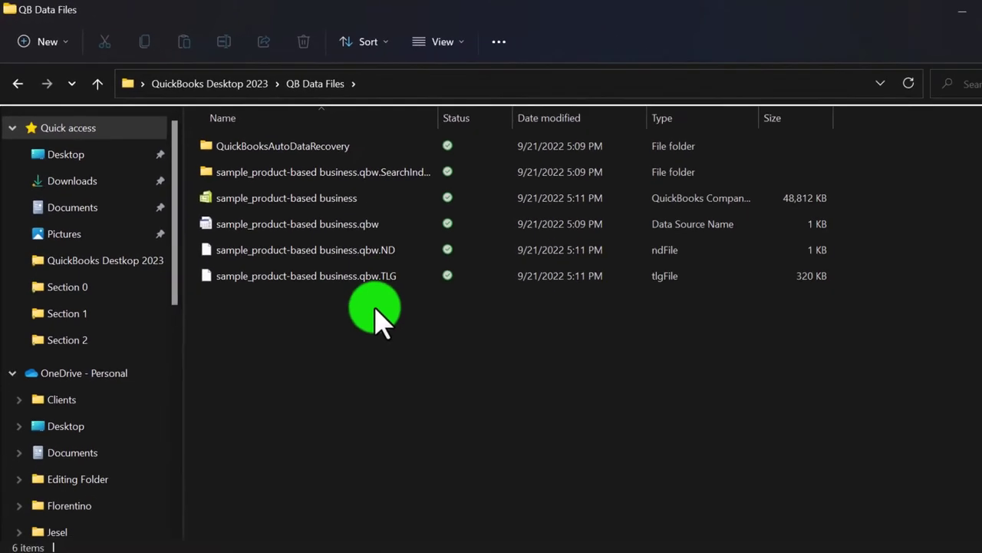
left_click(412, 40)
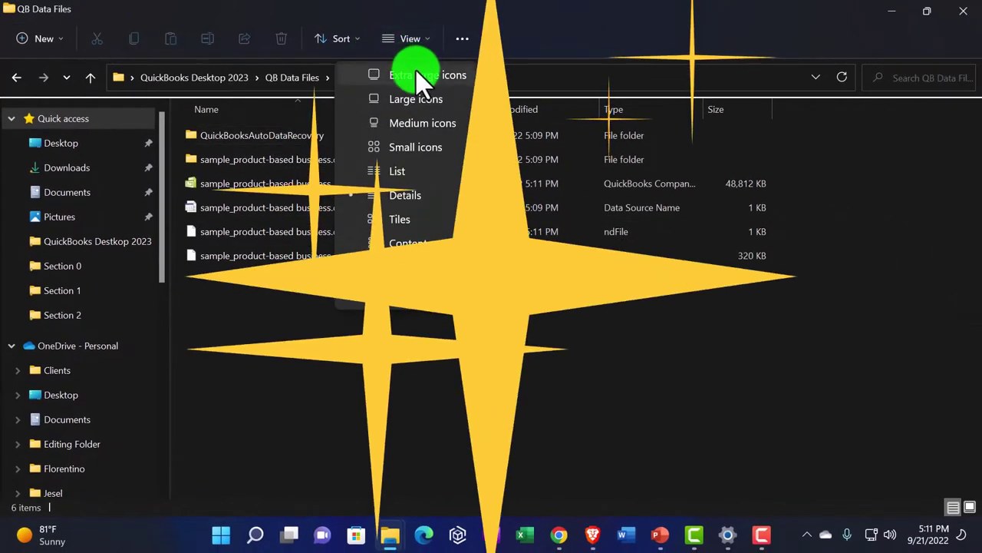
left_click(417, 74)
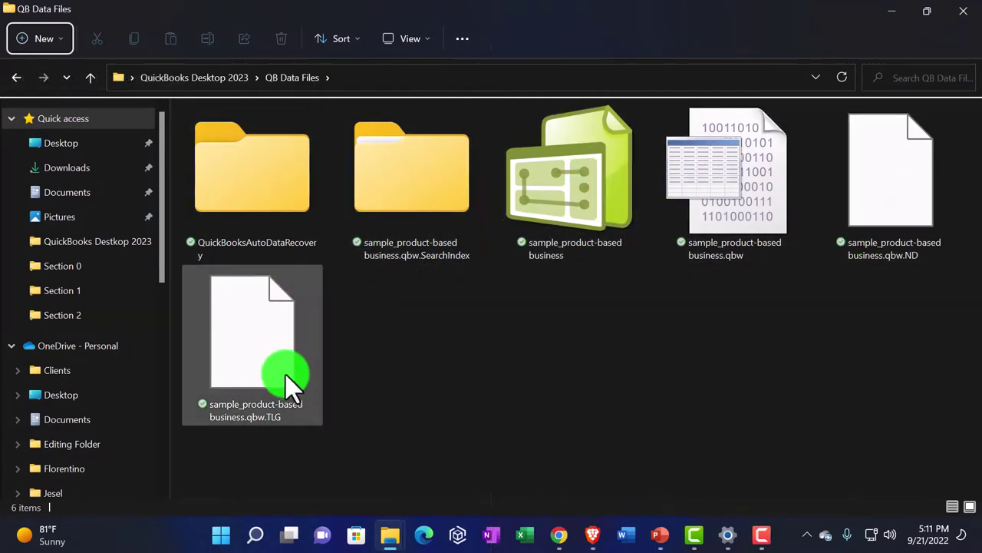
Examine the properties of the sample_product-based business company file, return to the QuickBooks Desktop 2023 folder and close the folder window
left_click(578, 257)
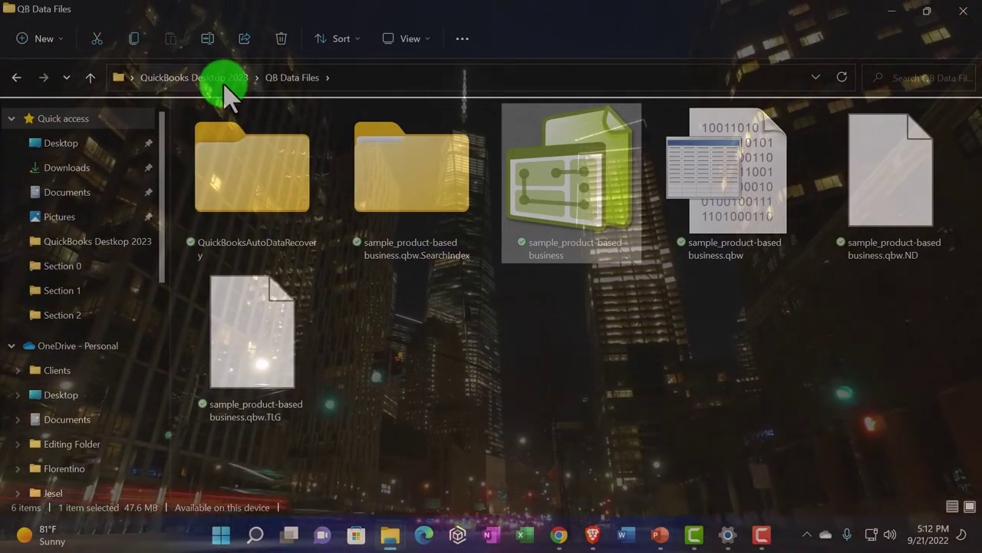
right_click(610, 193)
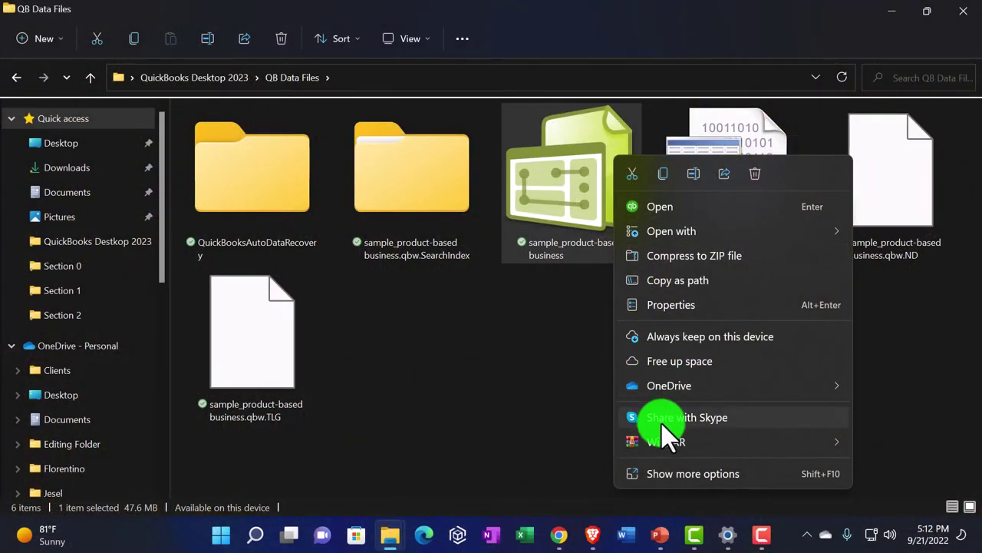
key("alt+Return")
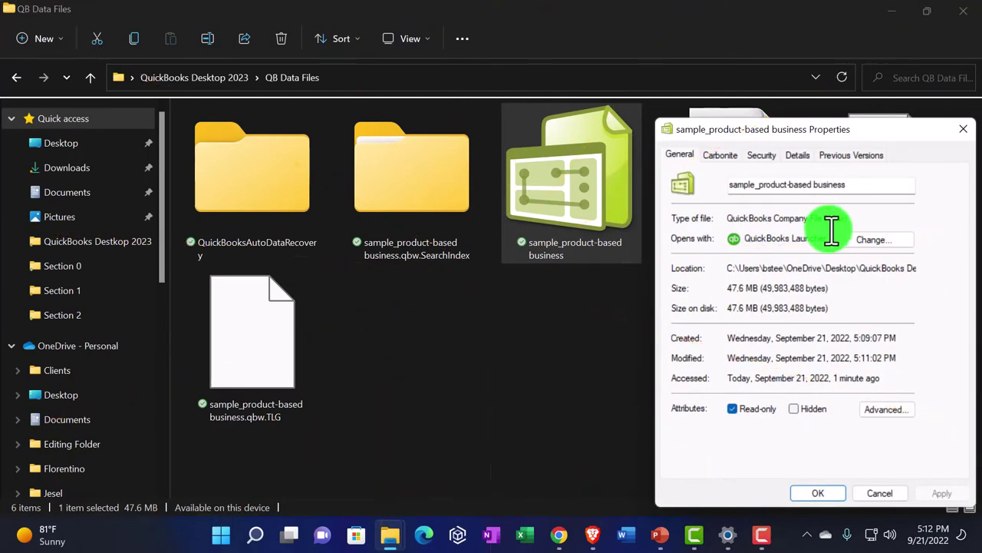
left_click(964, 131)
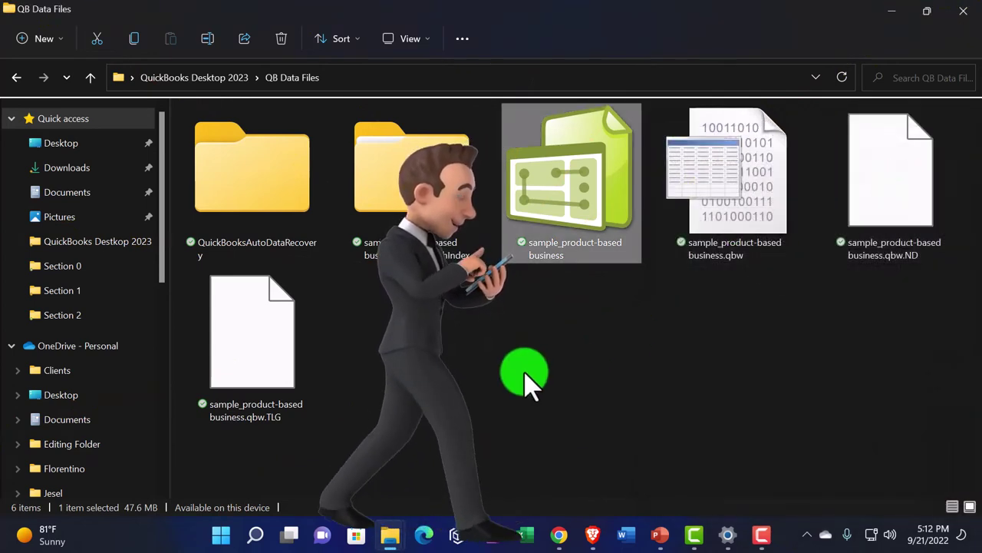
left_click(215, 80)
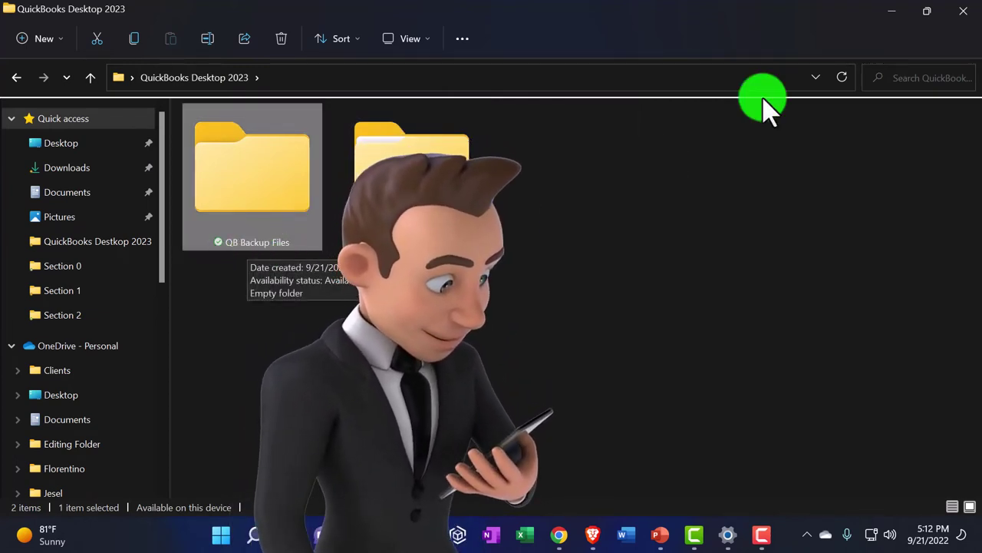
left_click(964, 12)
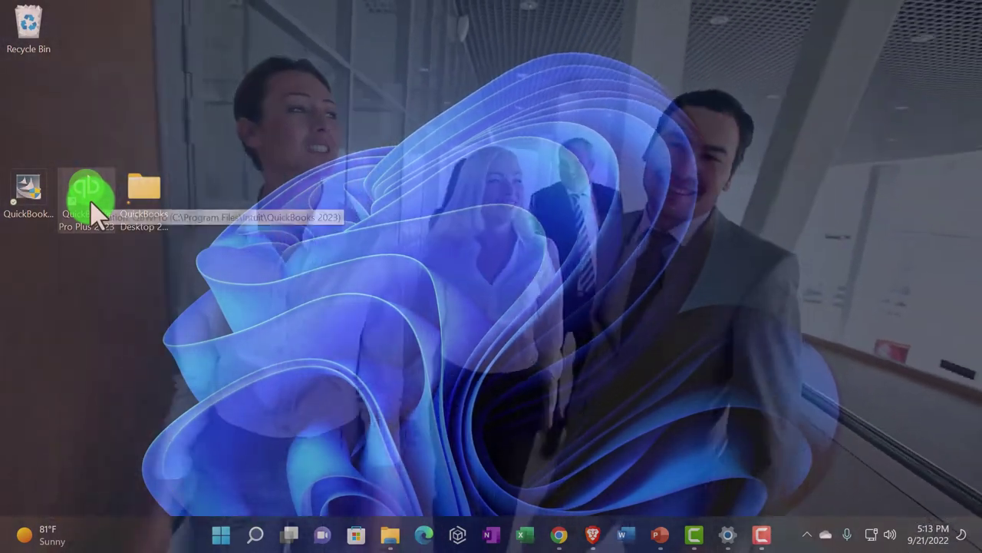
Launch QuickBooks from the desktop to view its list of previously opened company files, and exit the program again
double_click(94, 211)
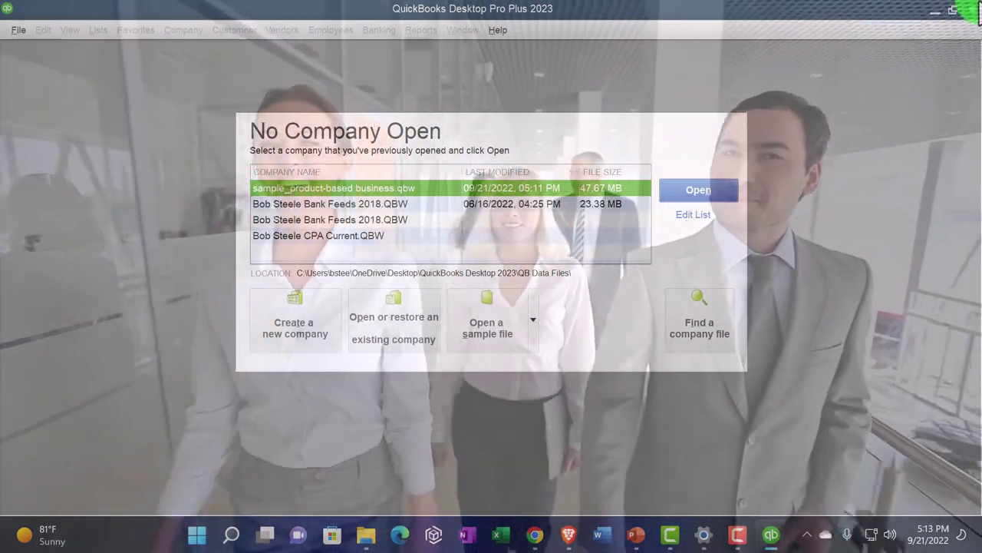
left_click(973, 11)
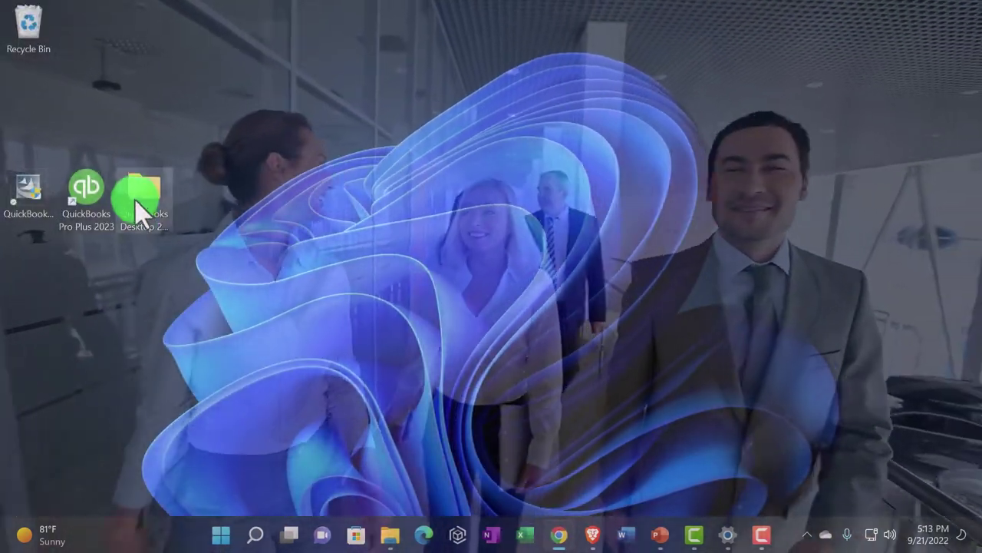
Open the sample_product-based business company file directly from the desktop's QB Data Files folder and dismiss the vehicle mileage prompt
double_click(138, 196)
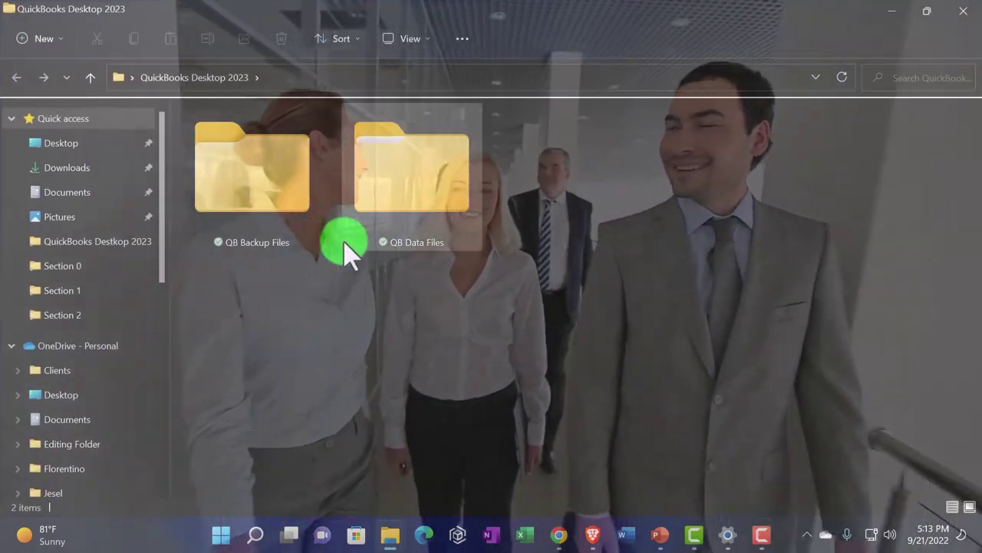
double_click(417, 213)
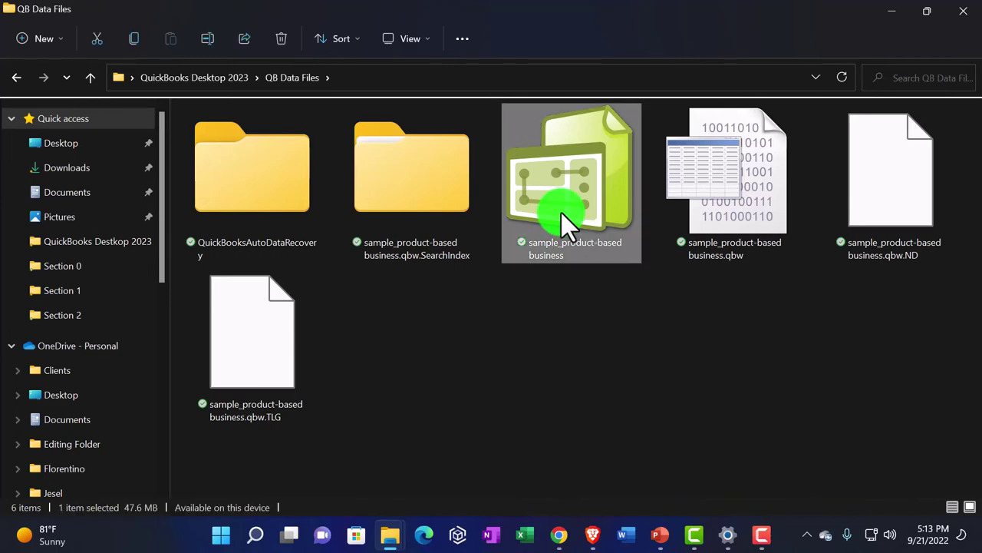
double_click(561, 213)
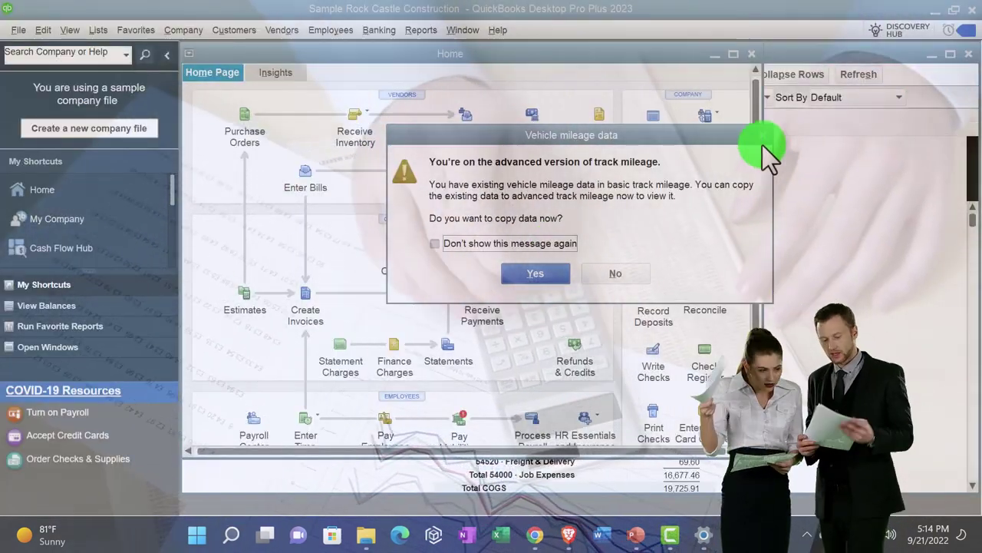
key("Return")
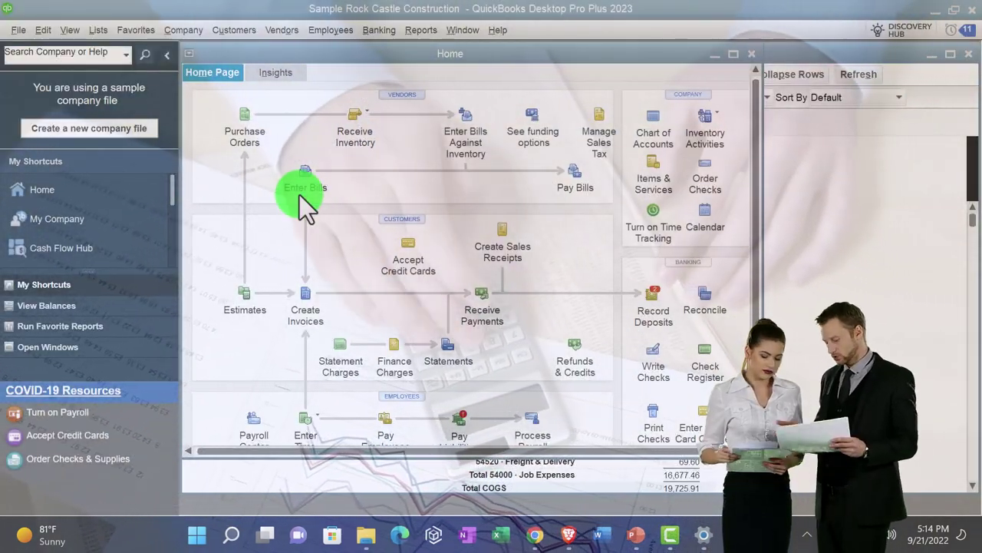